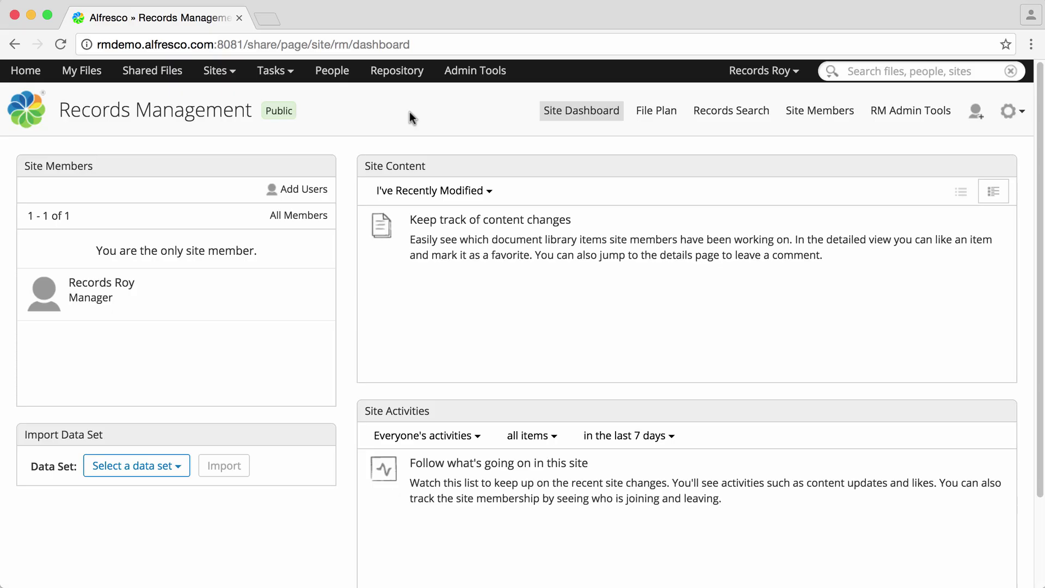
pyautogui.click(645, 110)
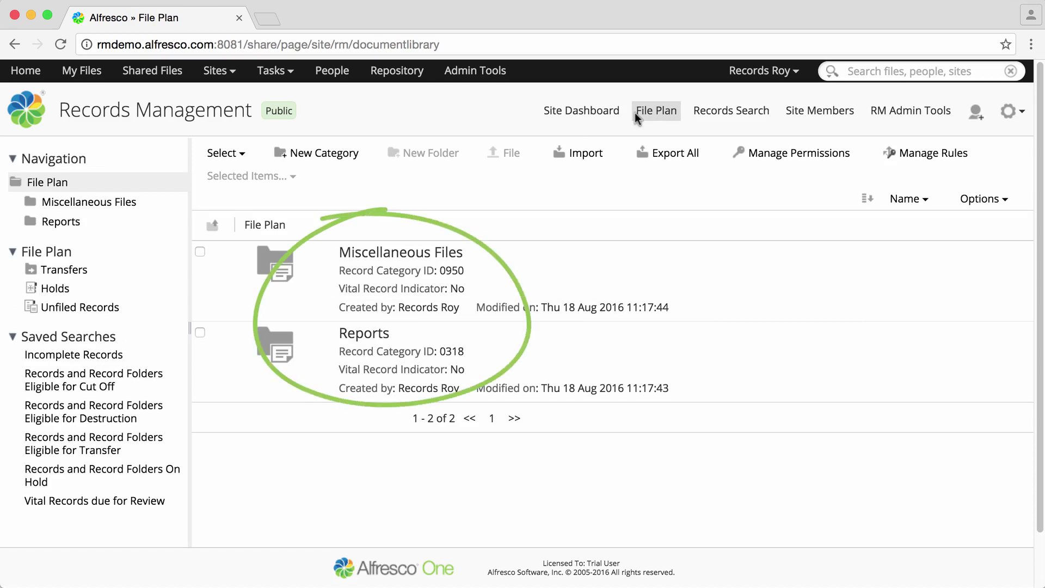
pyautogui.click(364, 333)
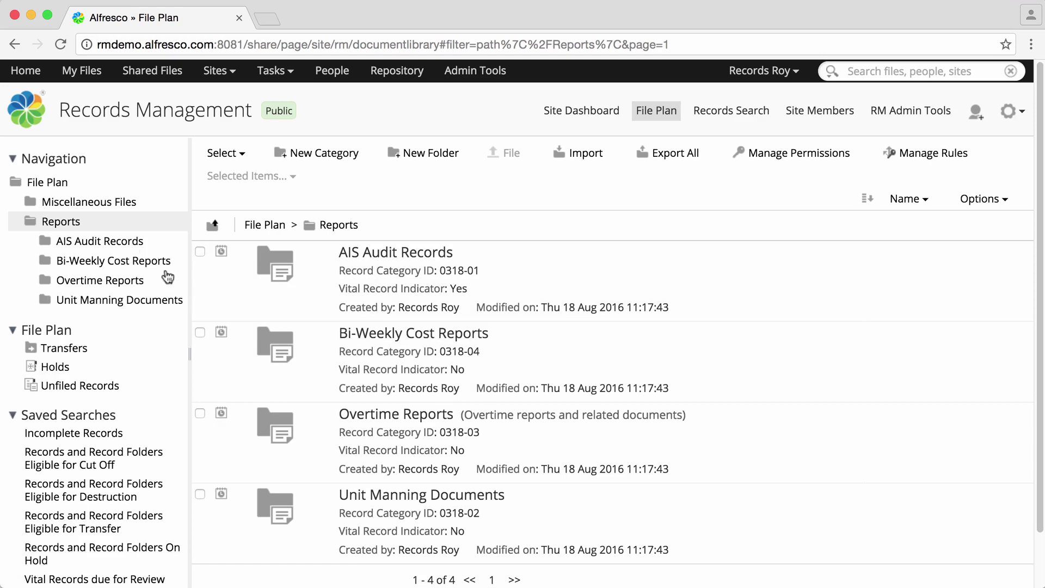
pyautogui.click(51, 183)
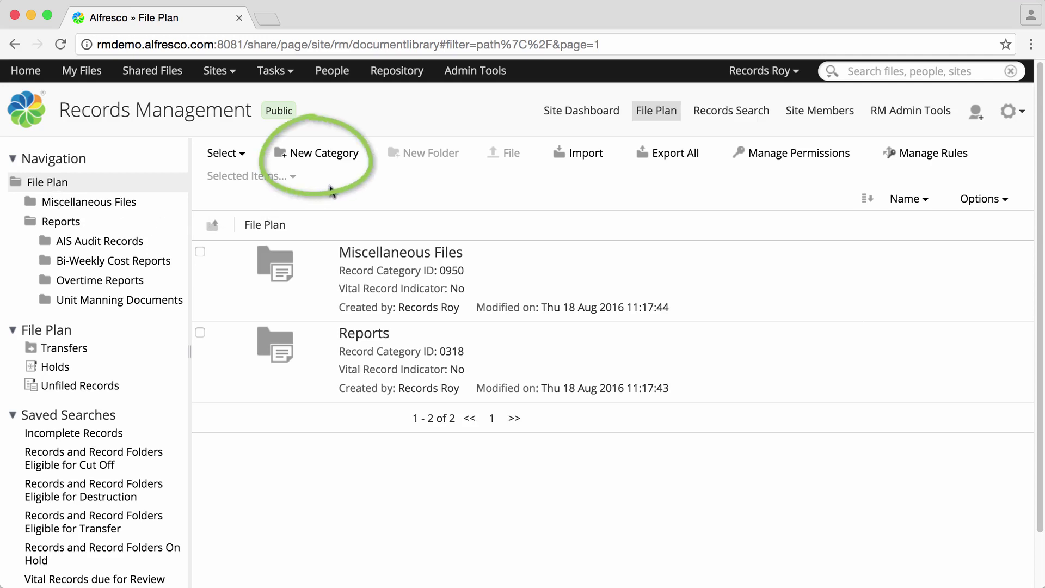
# Start a new record category named and titled 'Healthcare', described as 'Employee healthcare records'
pyautogui.click(331, 157)
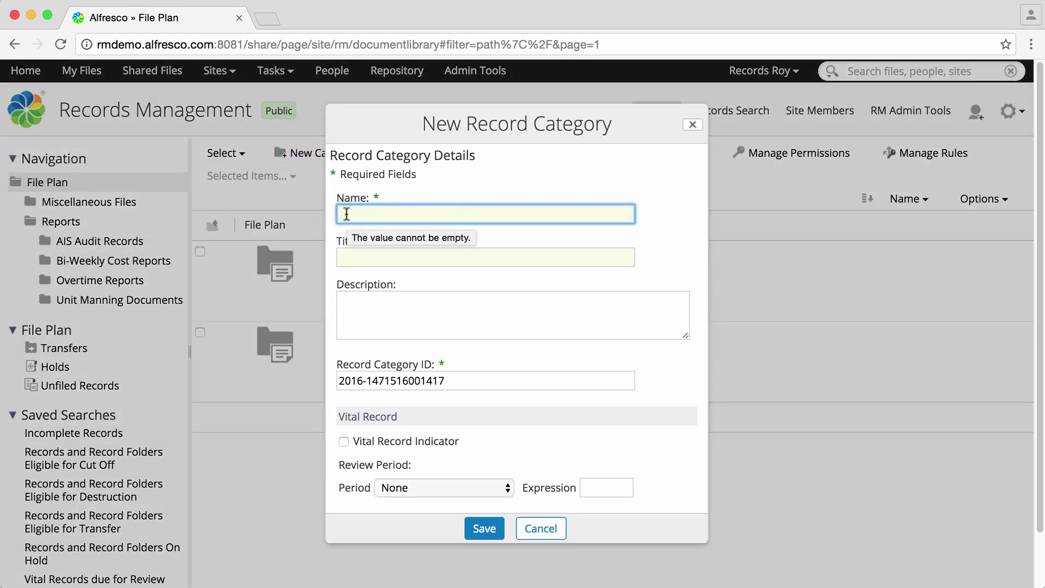
pyautogui.write('Healthc')
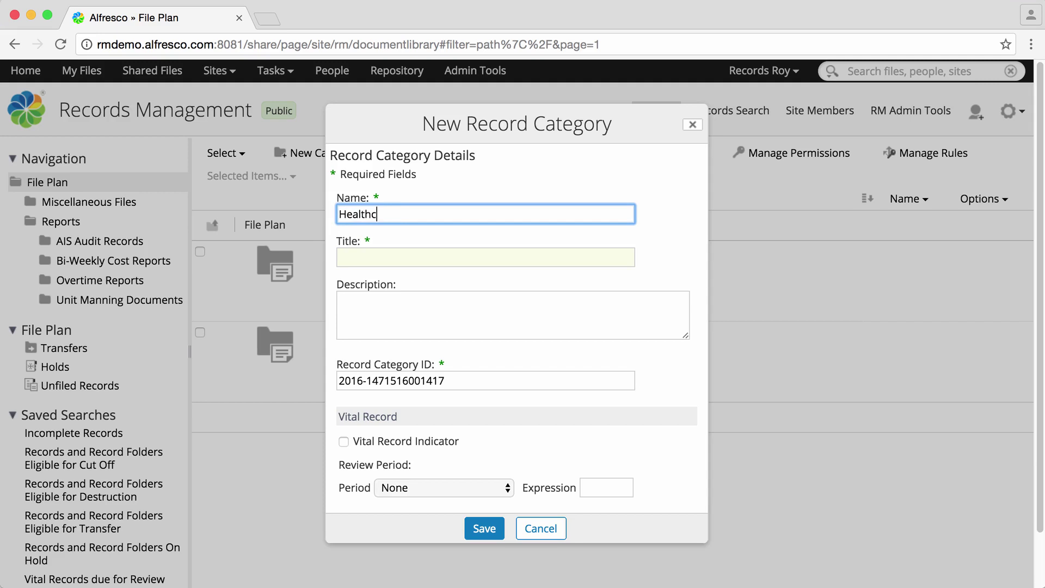
pyautogui.write('are')
pyautogui.press('Tab')
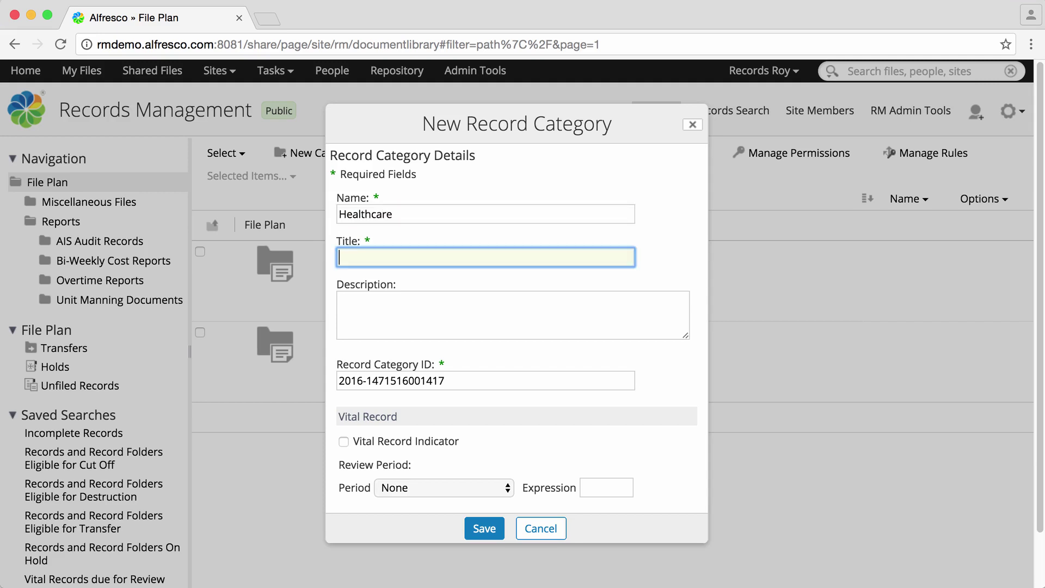
pyautogui.write('Healthca')
pyautogui.write('re')
pyautogui.press('Tab')
pyautogui.write('Em')
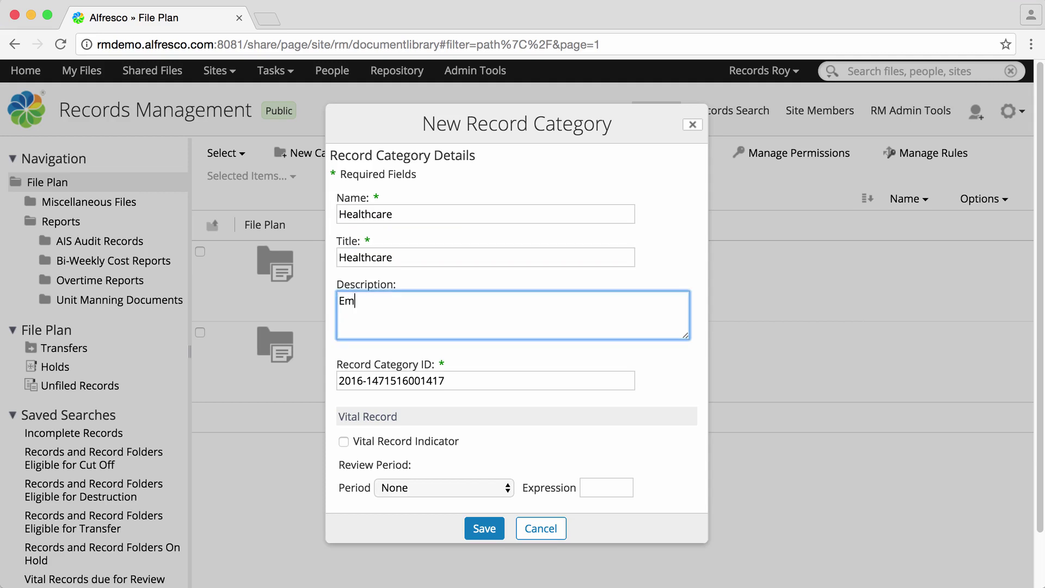
pyautogui.write('ployee heal')
pyautogui.write('thcare record')
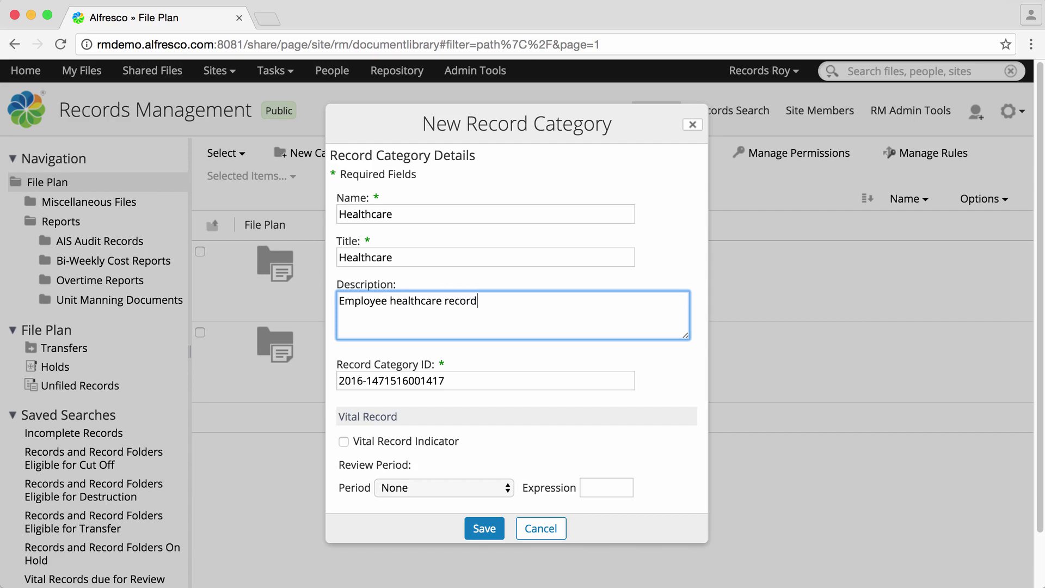
pyautogui.write('s.')
# Set the Healthcare category's review period to Quarter and save it
pyautogui.click(503, 490)
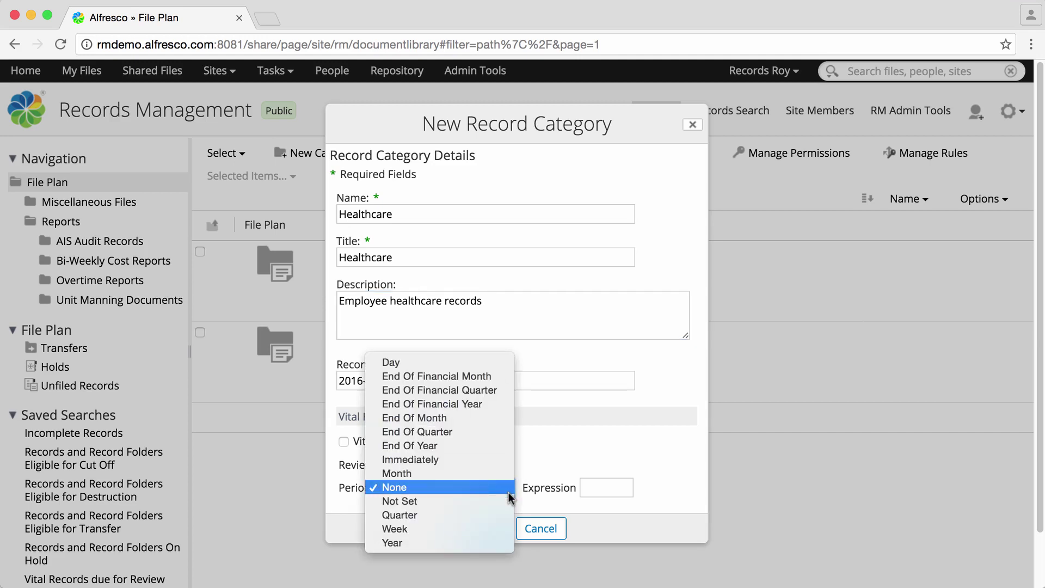
pyautogui.click(489, 514)
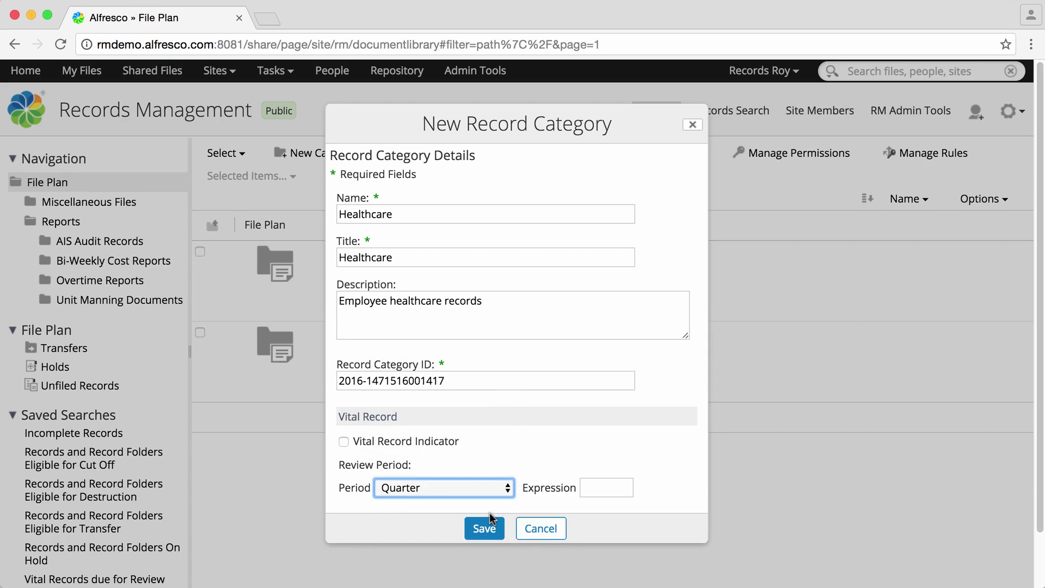
pyautogui.click(485, 528)
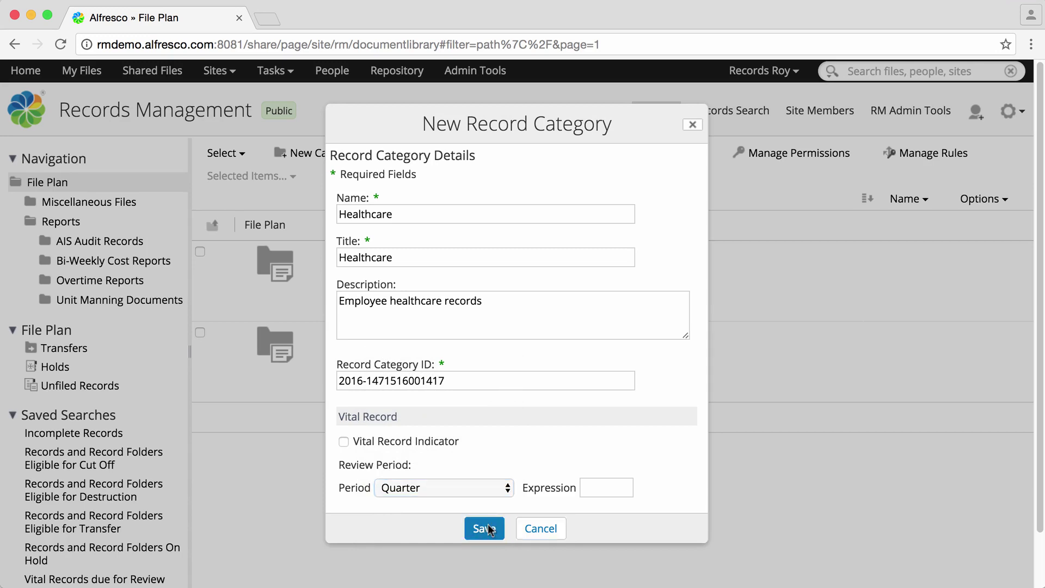